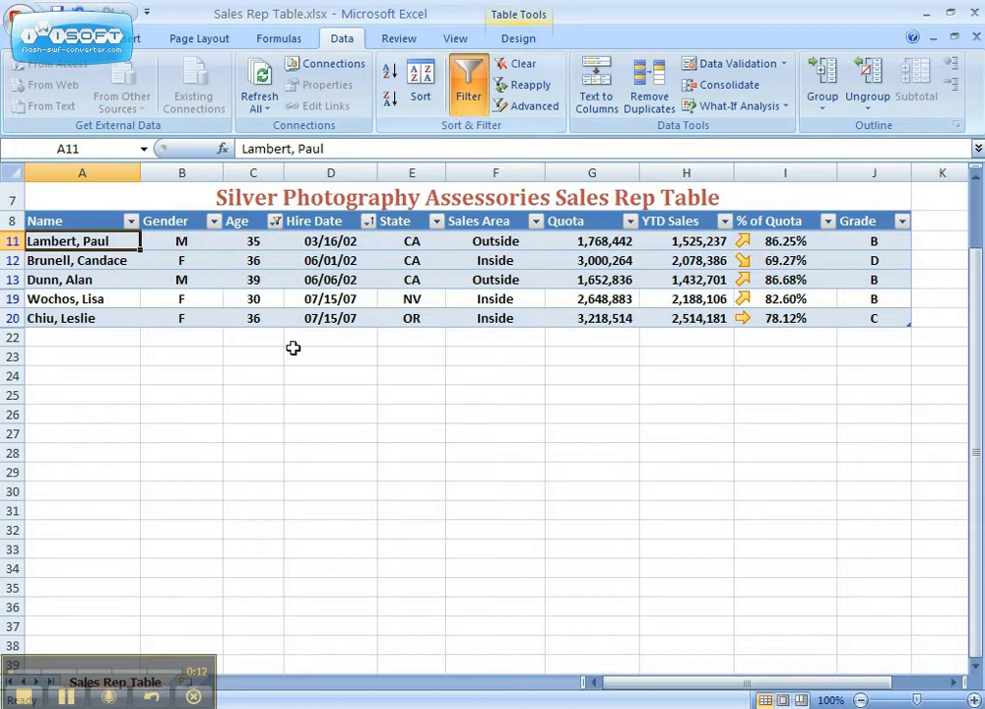
Turn off the table's filter and copy the title and header rows A7:J8 to the area starting at A1.
{"action": "key", "text": "ctrl+shift+l"}
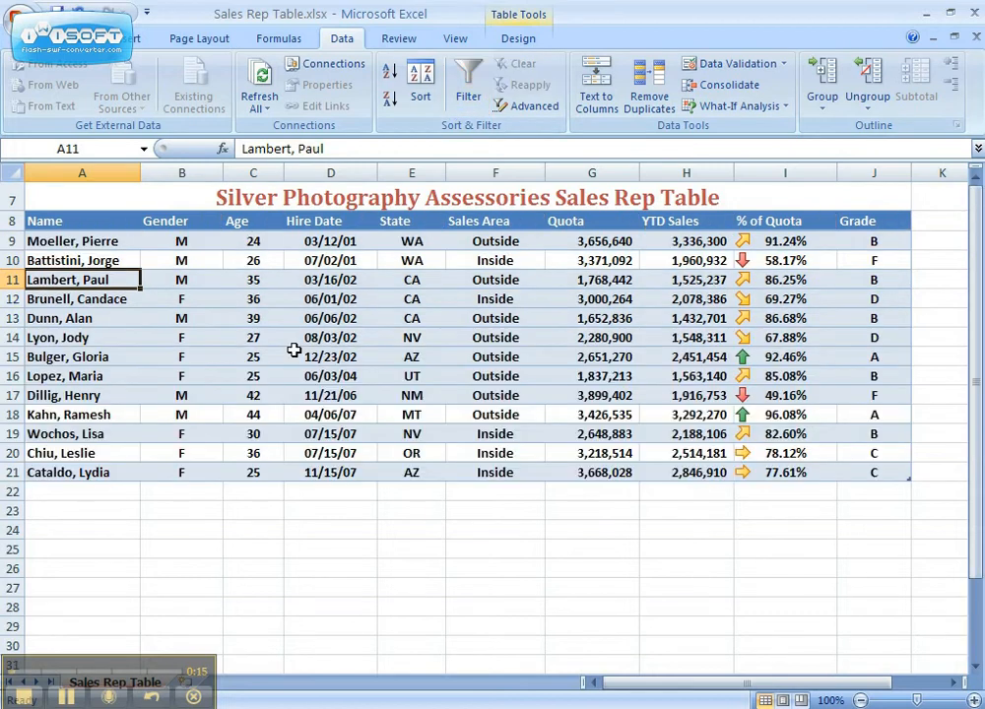
{"action": "scroll", "coordinate": [288, 351], "scroll_direction": "up", "scroll_amount": 2}
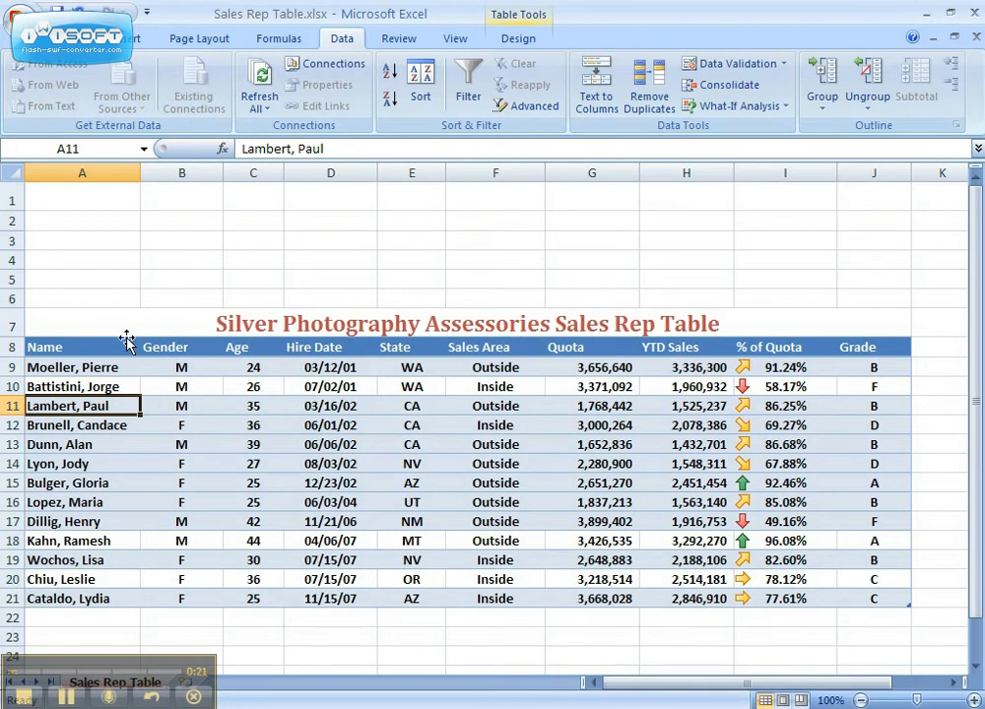
{"action": "left_click_drag", "start_coordinate": [95, 327], "coordinate": [870, 347]}
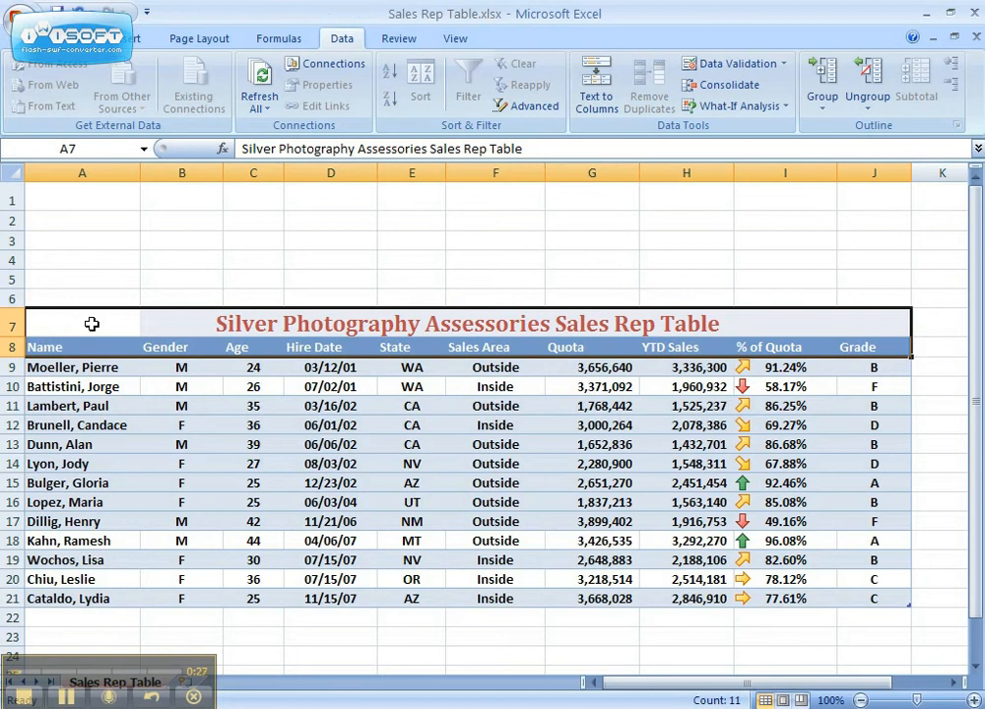
{"action": "right_click", "coordinate": [92, 324]}
{"action": "left_click", "coordinate": [128, 338]}
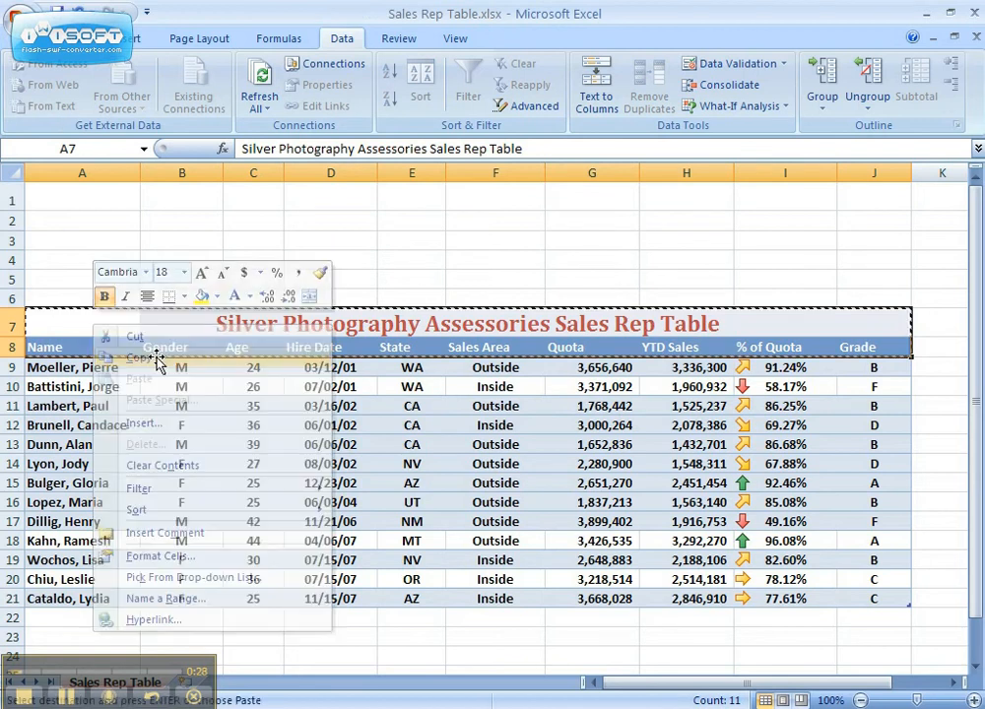
{"action": "left_click", "coordinate": [71, 202]}
{"action": "right_click", "coordinate": [72, 202]}
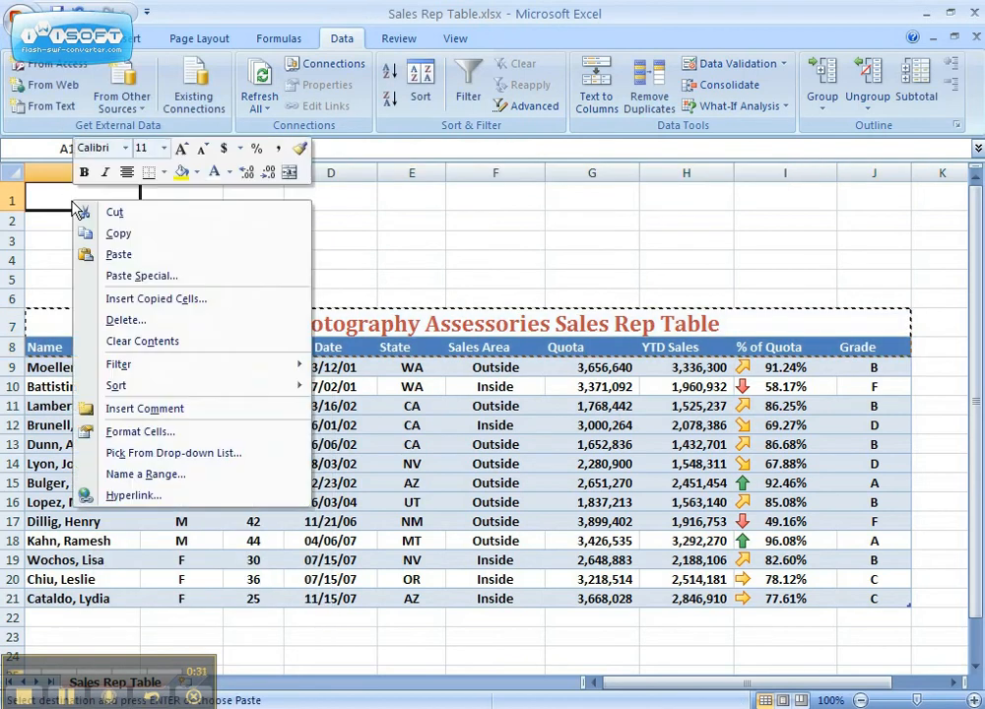
{"action": "left_click", "coordinate": [149, 258]}
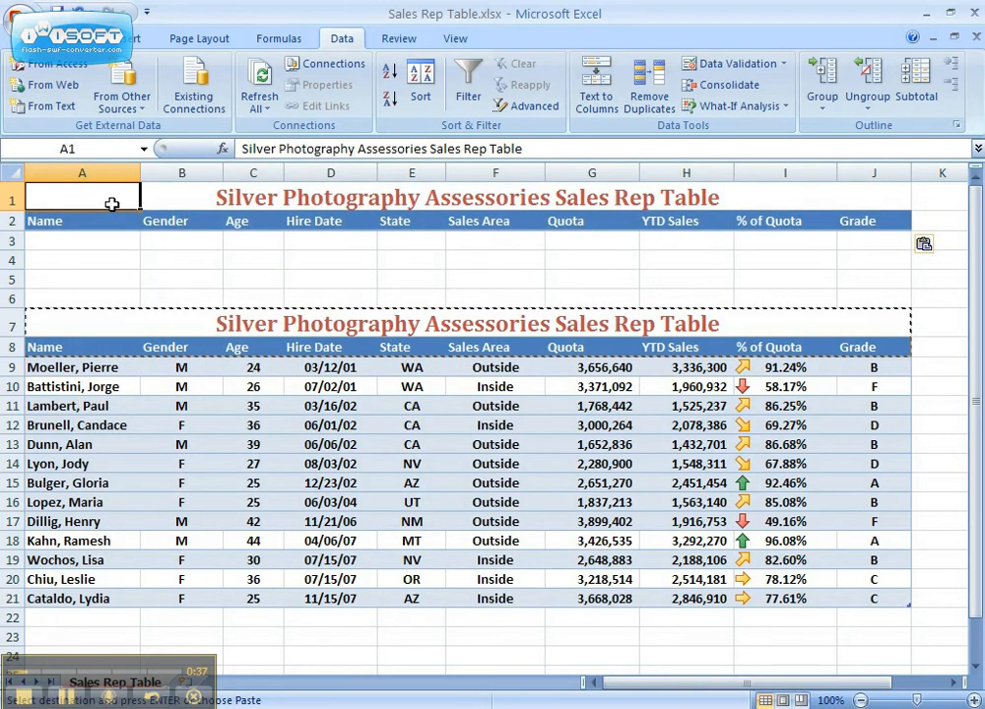
Change the copied title in A1 to "Criteria Area".
{"action": "type", "text": "Crite"}
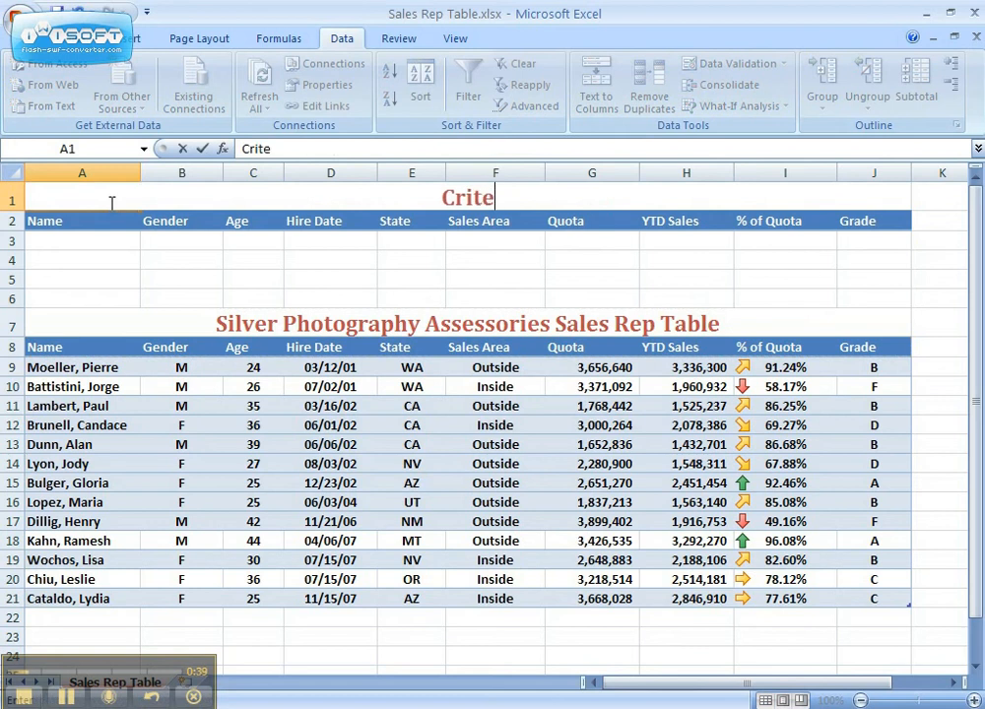
{"action": "type", "text": "ria Area"}
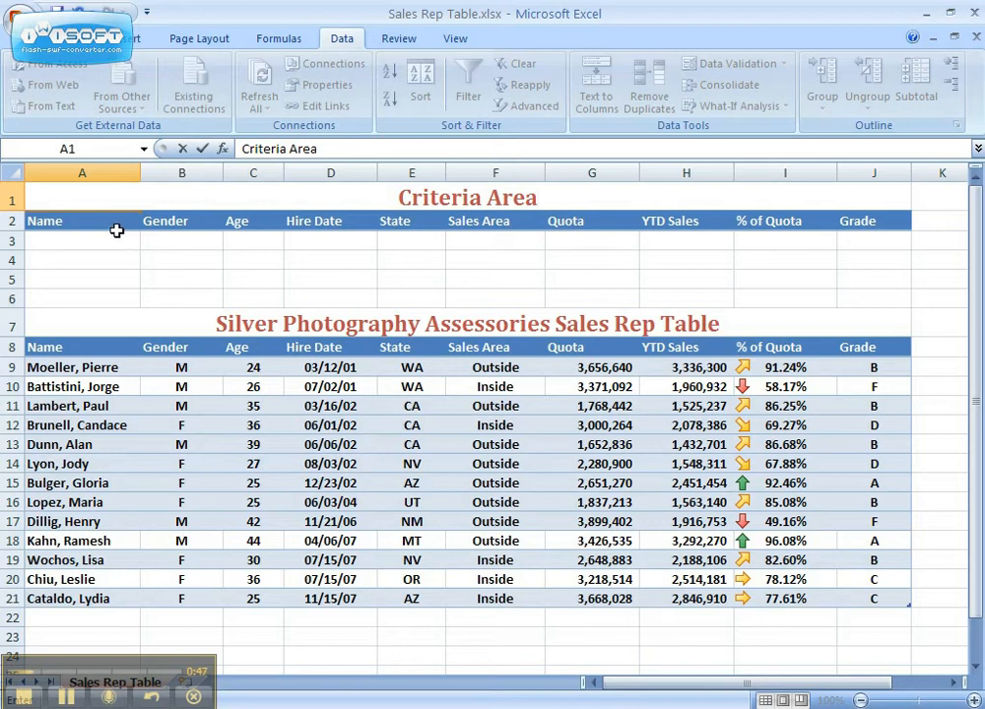
{"action": "left_click", "coordinate": [83, 223]}
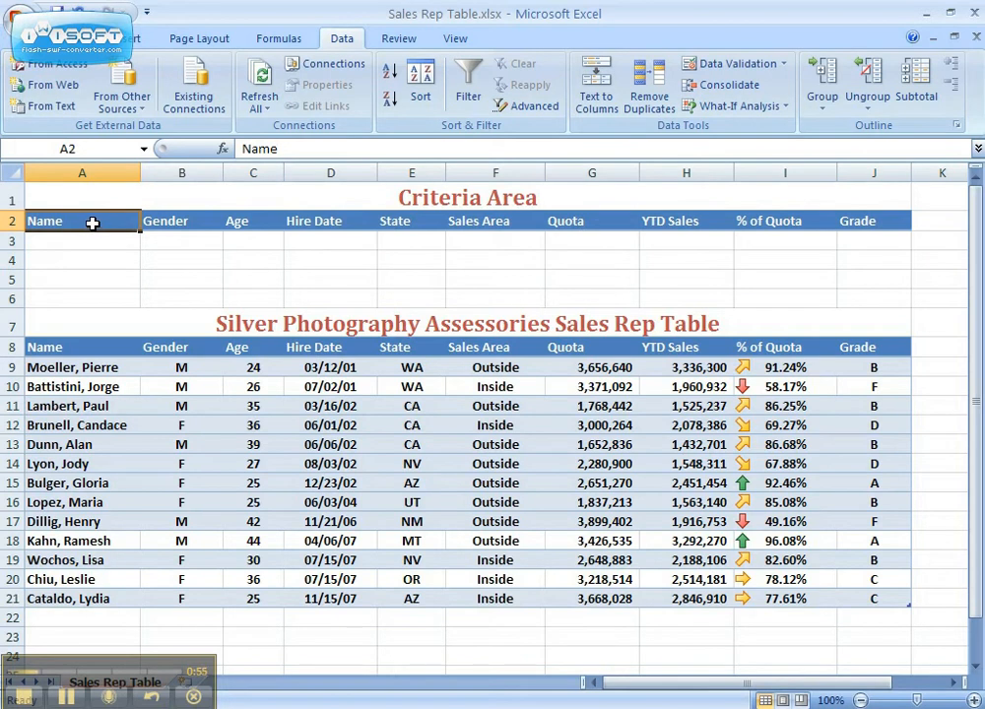
Name the range A2:J3, the copied headers plus the blank row below, "Criteria".
{"action": "left_click_drag", "start_coordinate": [88, 222], "coordinate": [886, 239]}
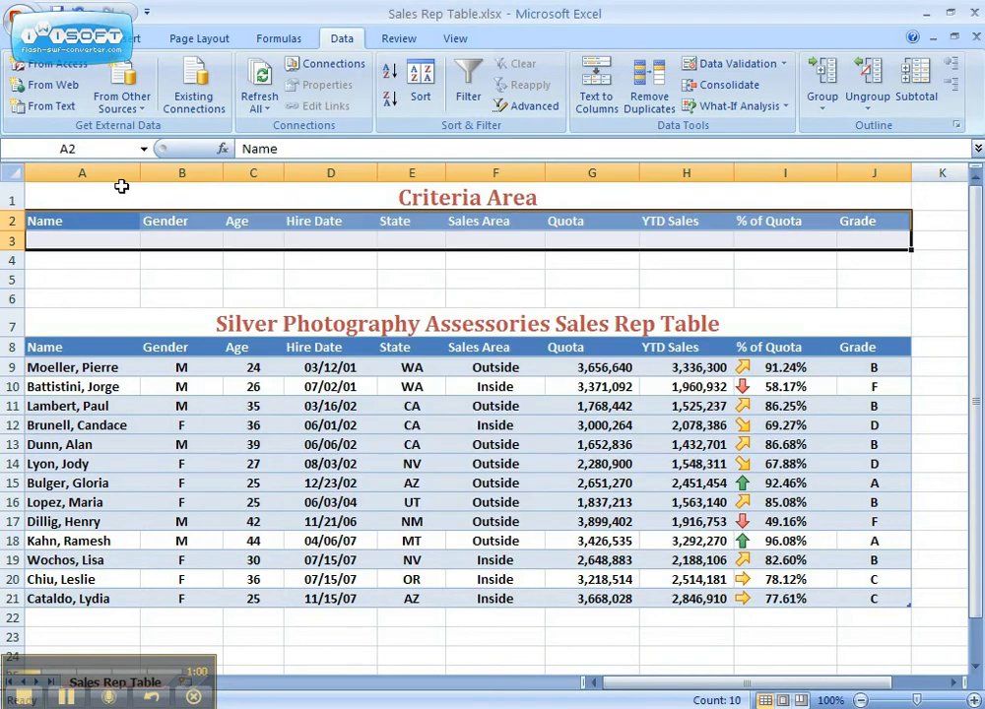
{"action": "left_click", "coordinate": [92, 144]}
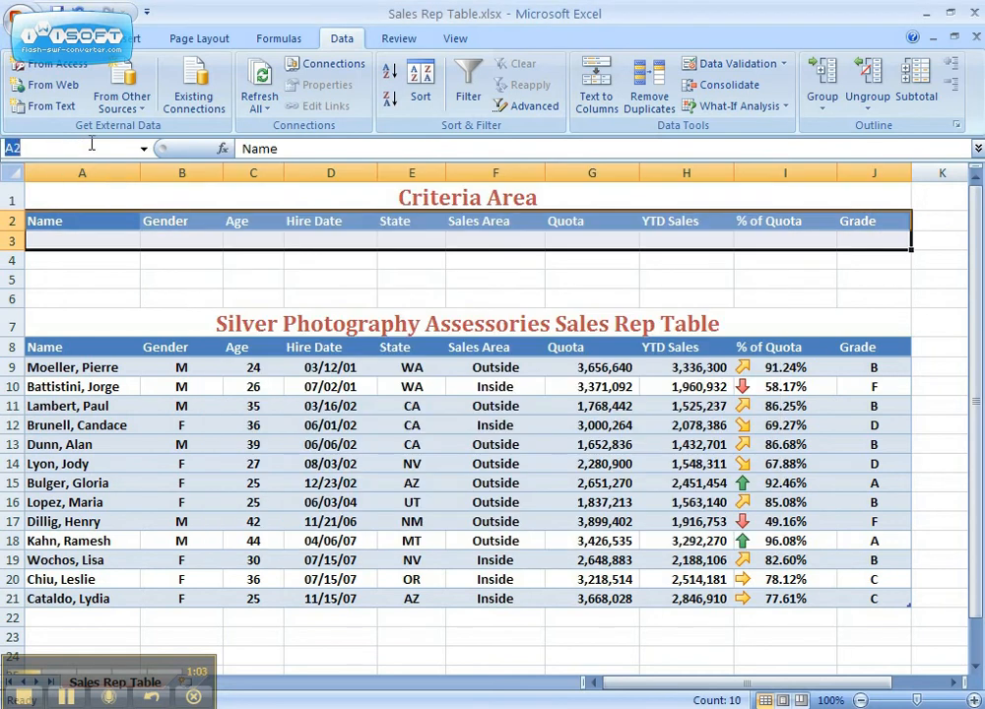
{"action": "type", "text": "Criteria"}
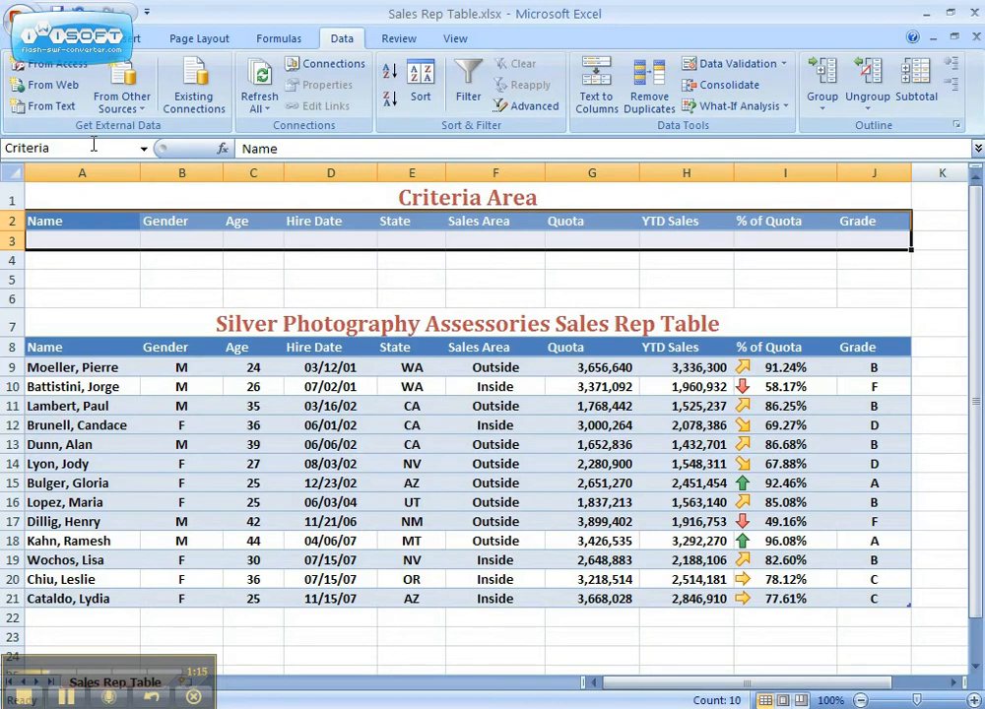
{"action": "key", "text": "Return"}
Enter the criteria in row 3: F under Gender, >25 under Age and >C under Grade.
{"action": "left_click", "coordinate": [162, 239]}
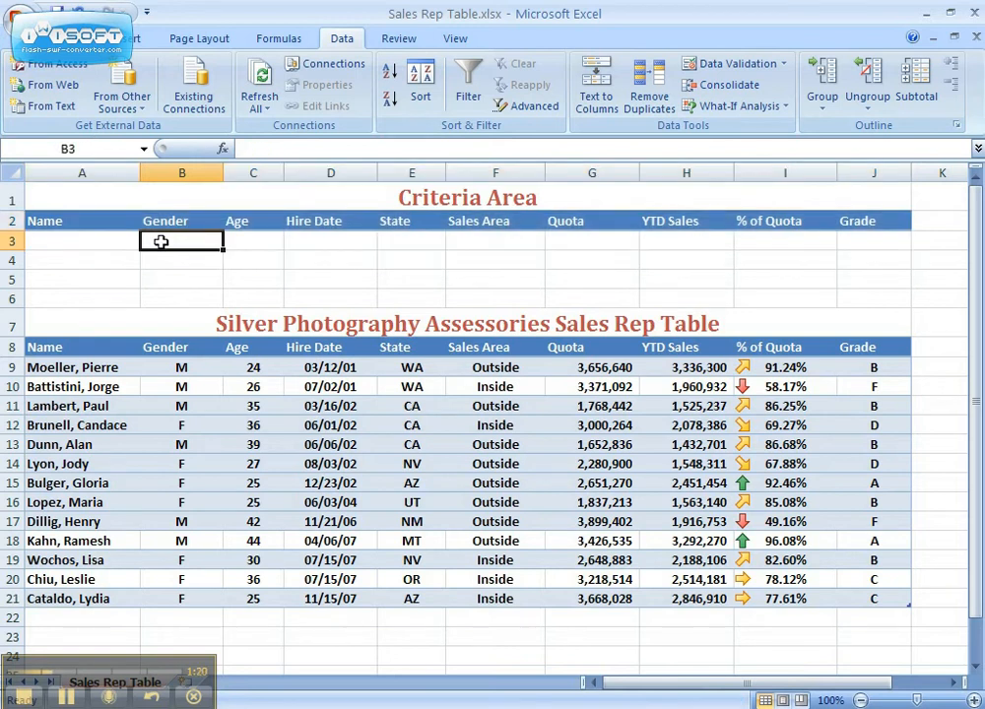
{"action": "type", "text": "F"}
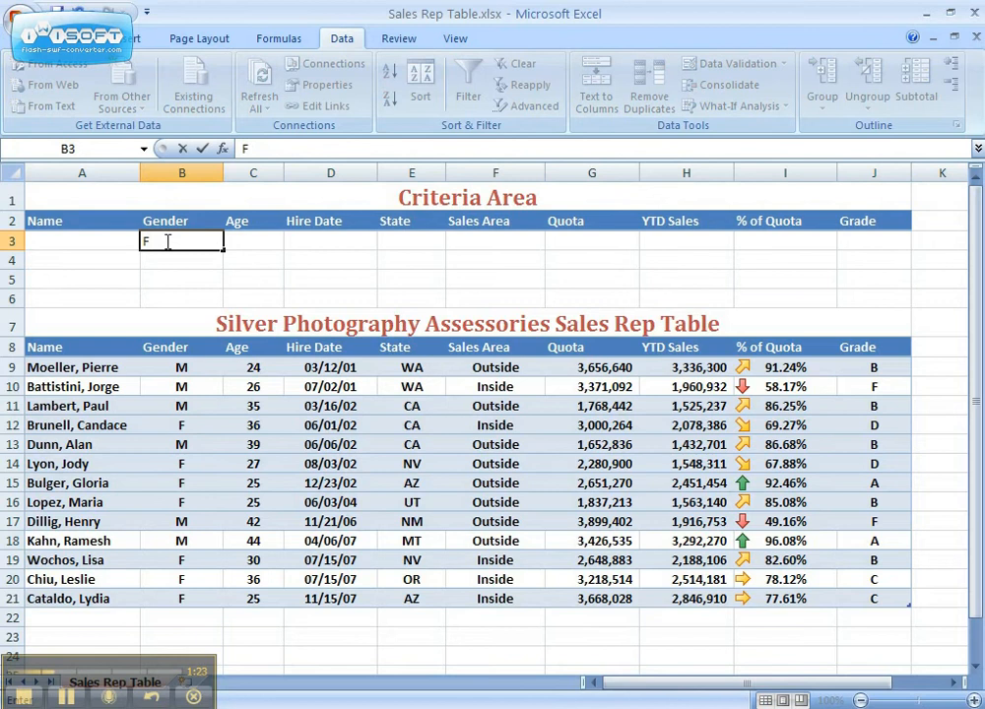
{"action": "left_click", "coordinate": [256, 242]}
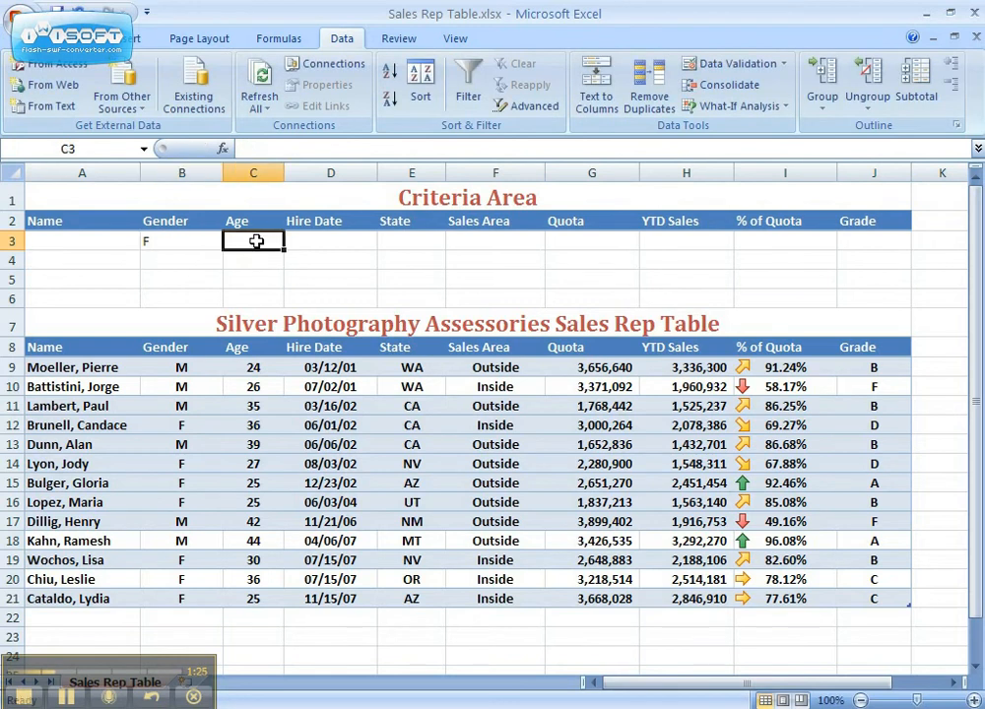
{"action": "type", "text": ">25"}
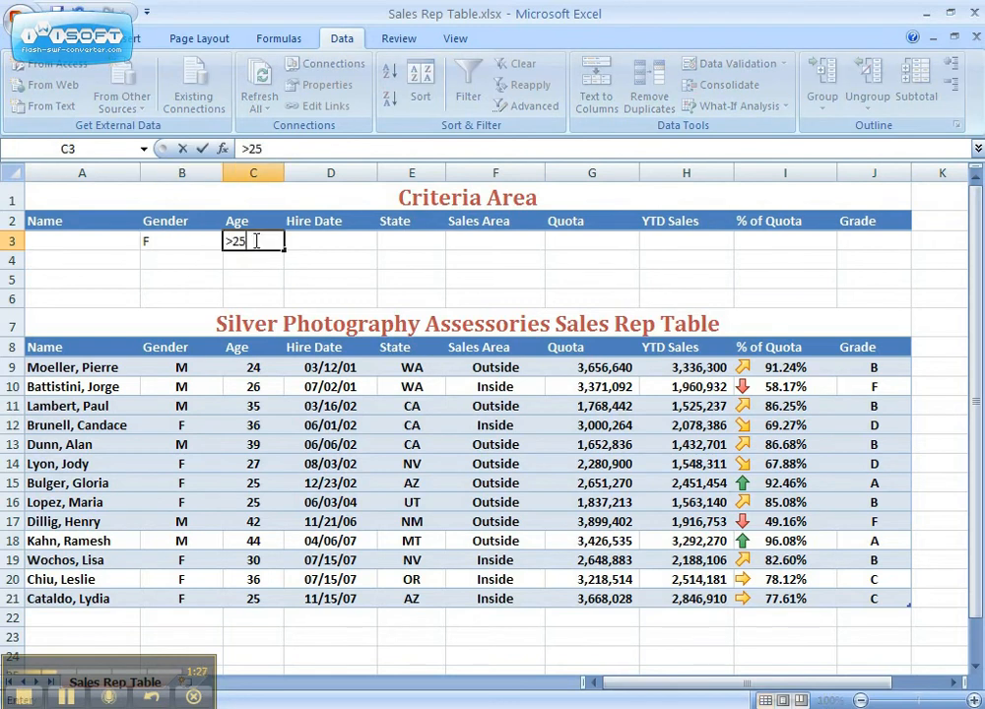
{"action": "left_click", "coordinate": [854, 241]}
{"action": "type", "text": ">"}
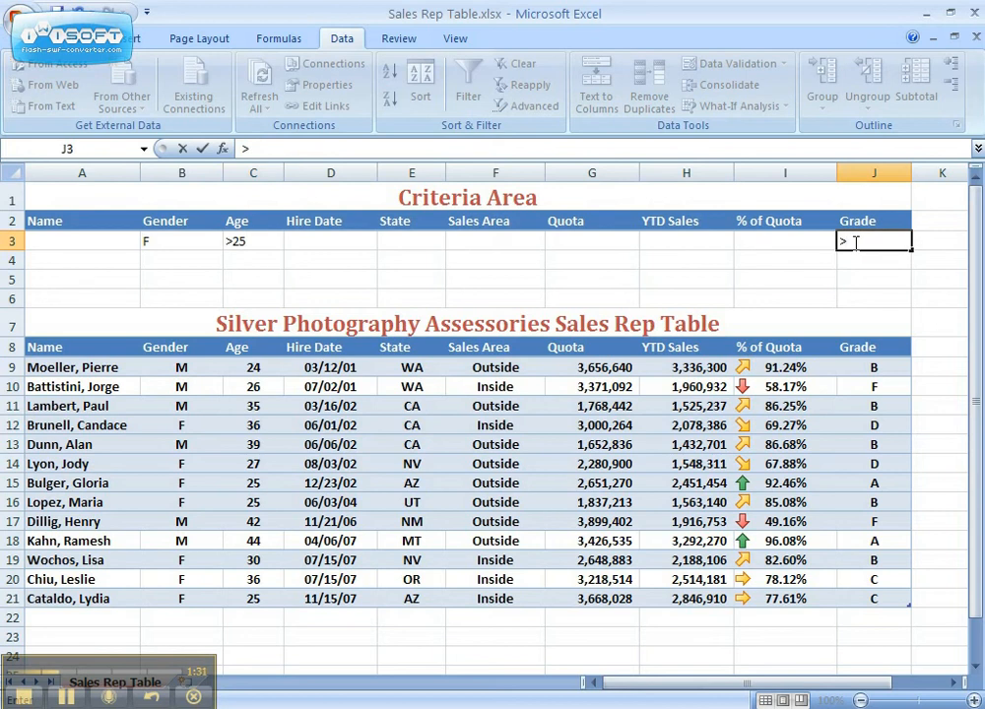
{"action": "type", "text": "C"}
{"action": "left_click", "coordinate": [321, 259]}
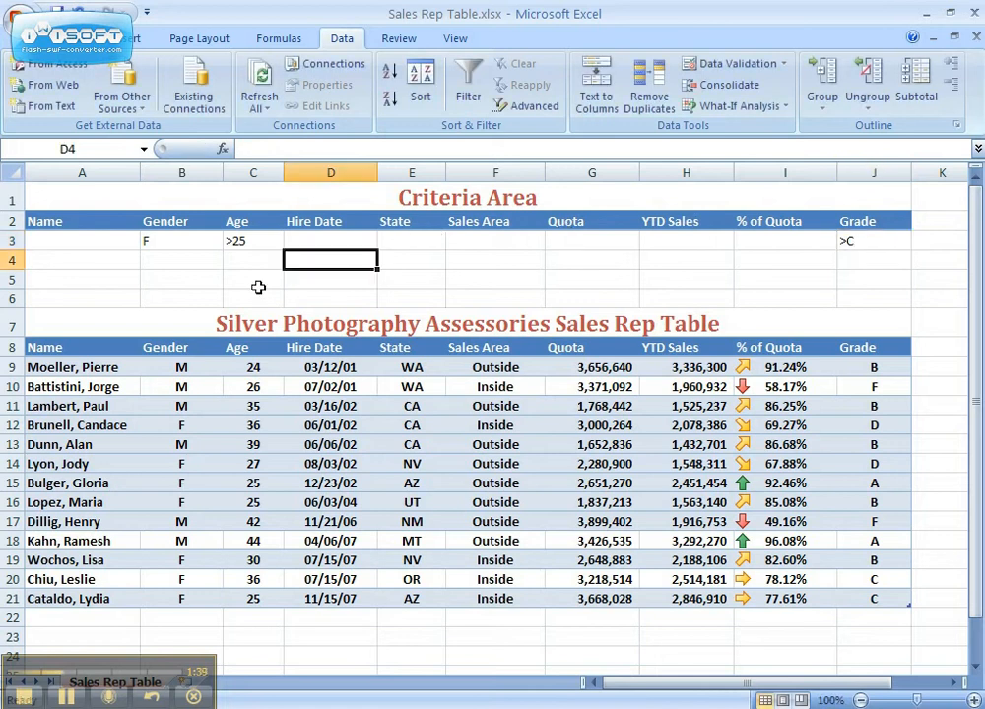
Apply an advanced filter in place to the sales rep table, with list range A8:J21 and criteria range A2:J3.
{"action": "left_click", "coordinate": [89, 362]}
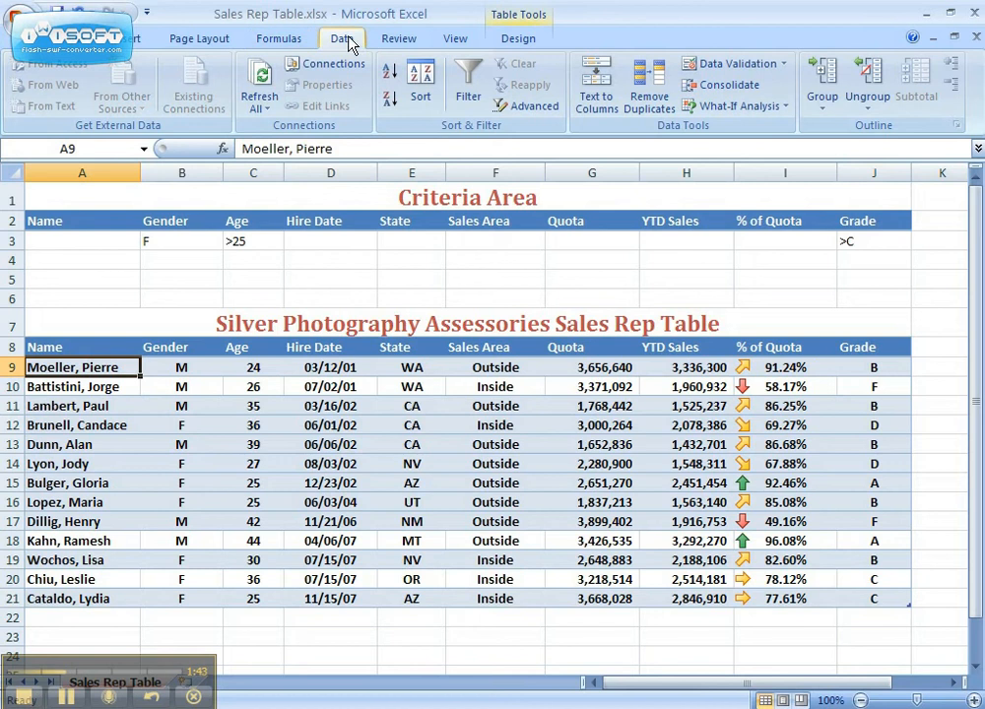
{"action": "left_click", "coordinate": [511, 104]}
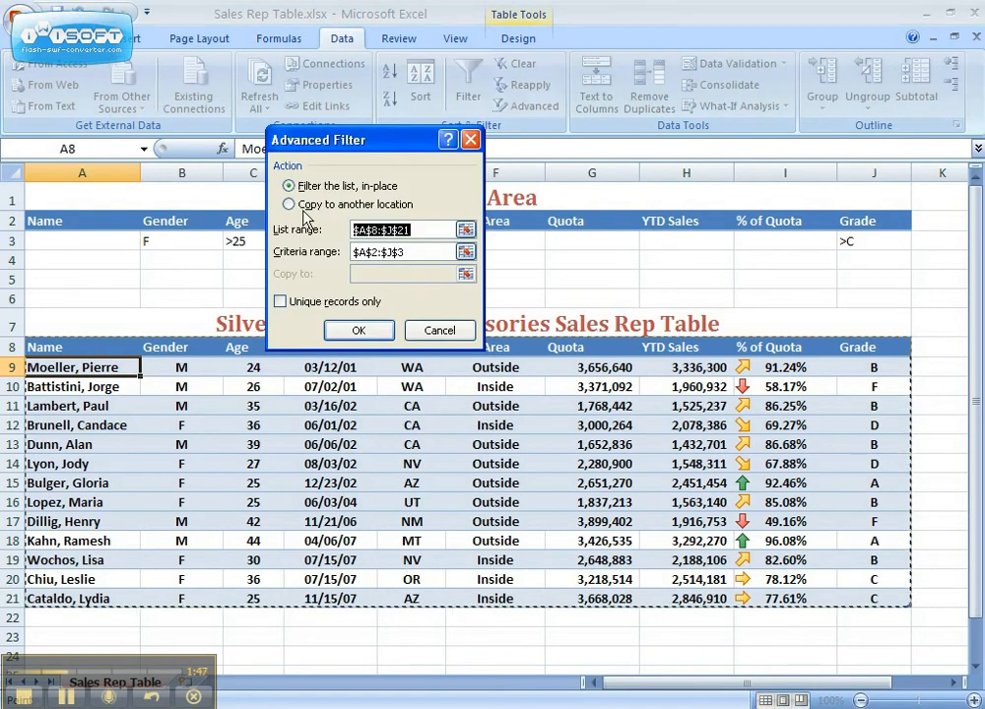
{"action": "left_click", "coordinate": [418, 233]}
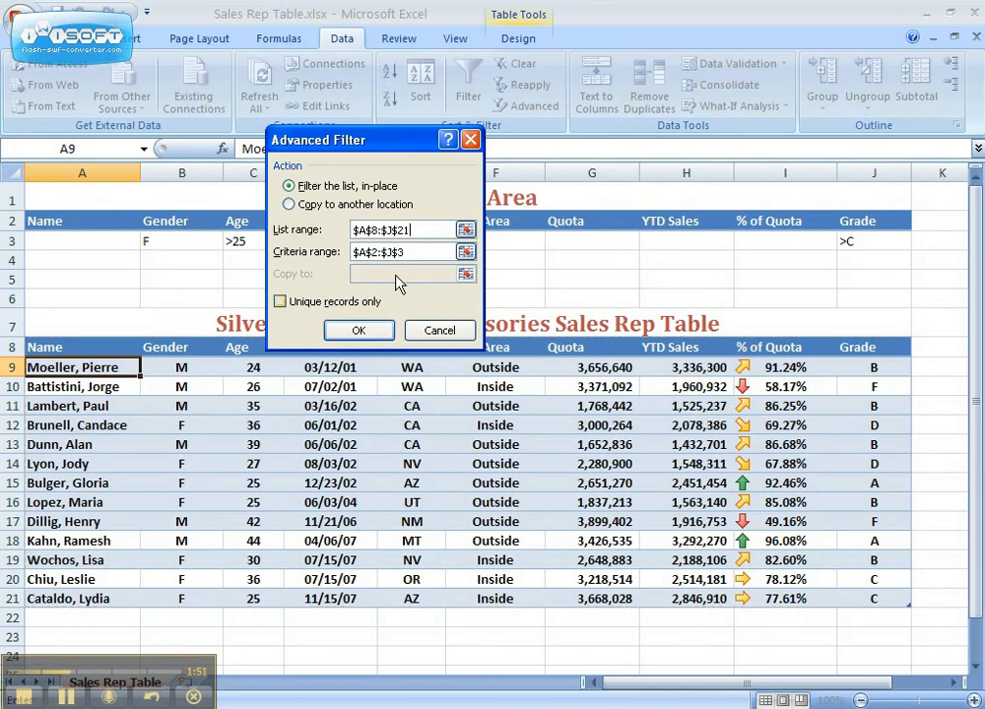
{"action": "left_click", "coordinate": [436, 248]}
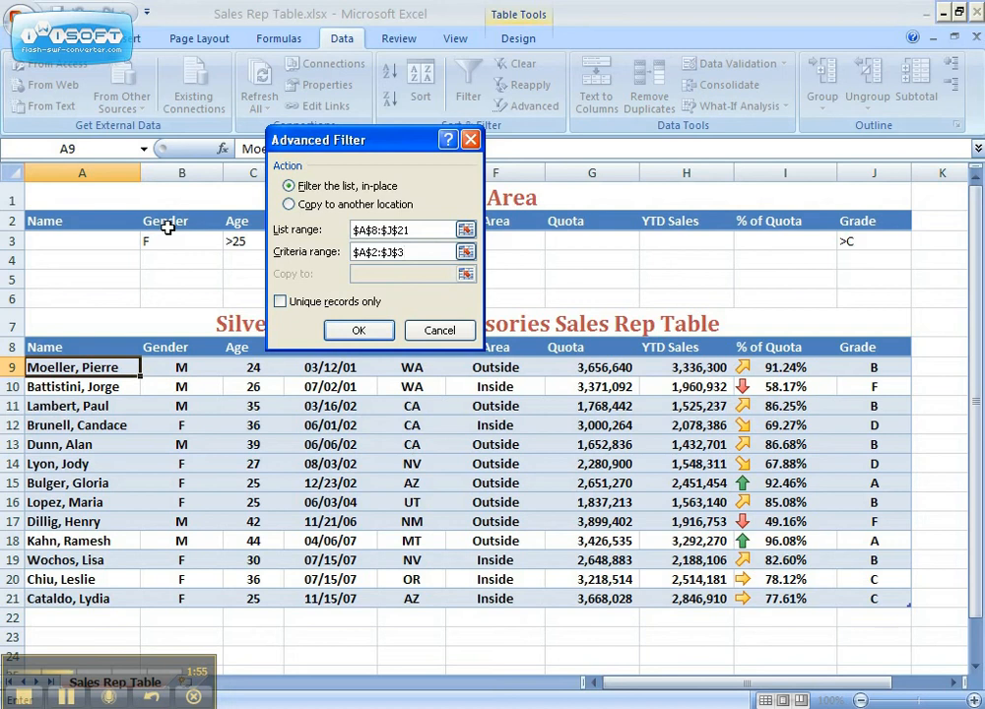
{"action": "left_click", "coordinate": [359, 331]}
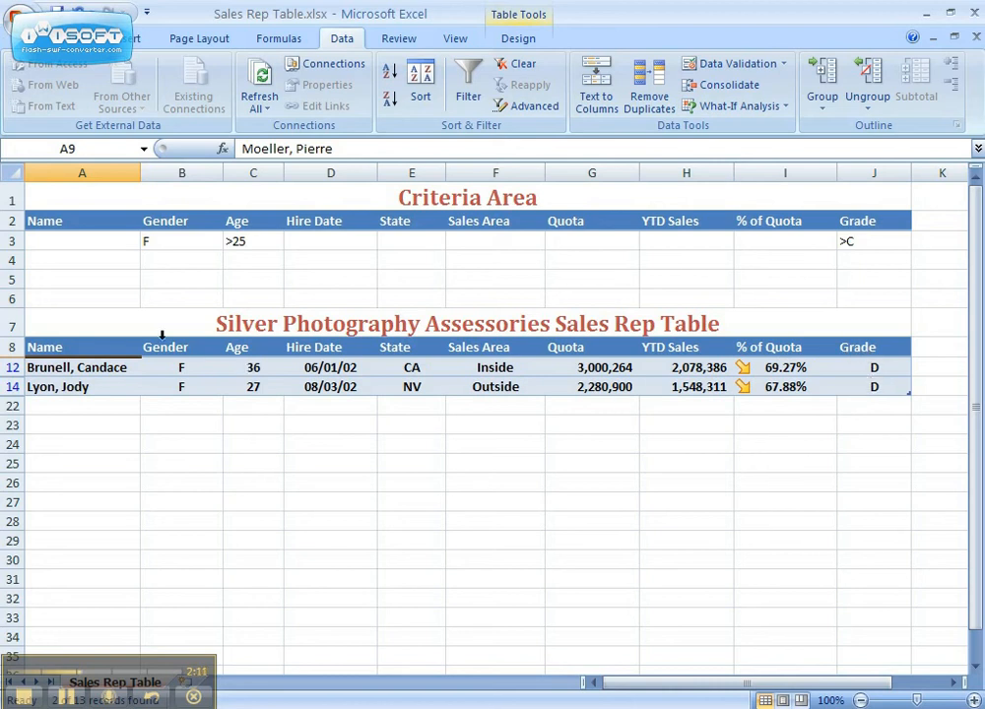
Turn the table's filter buttons back on to show all records, and copy the title and header rows A7:J8 to A25.
{"action": "left_click", "coordinate": [133, 368]}
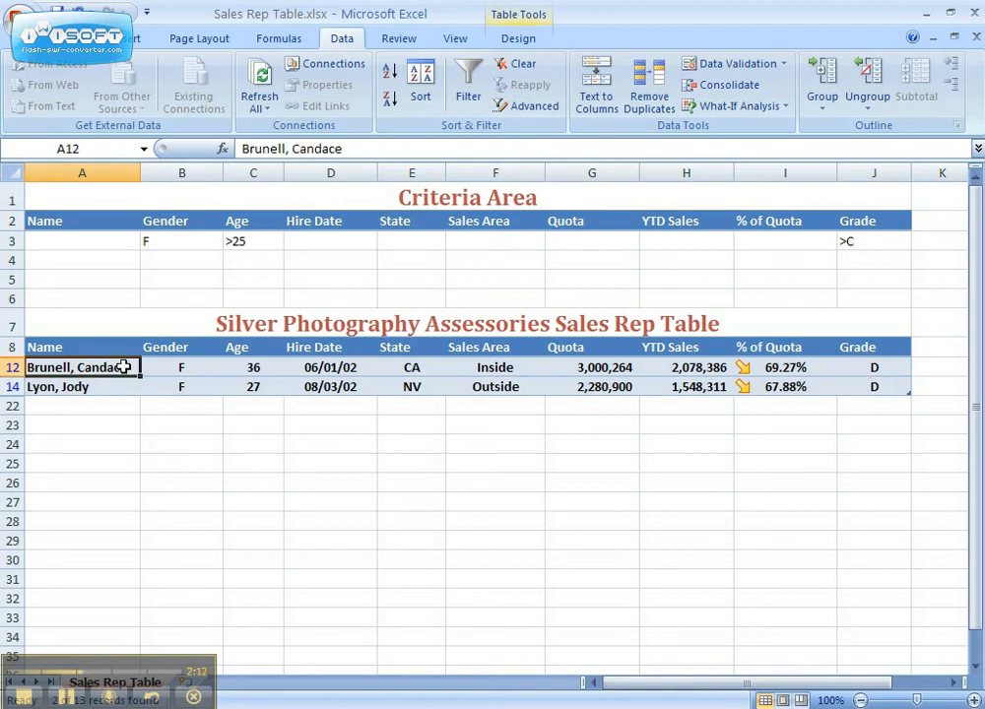
{"action": "left_click", "coordinate": [486, 107]}
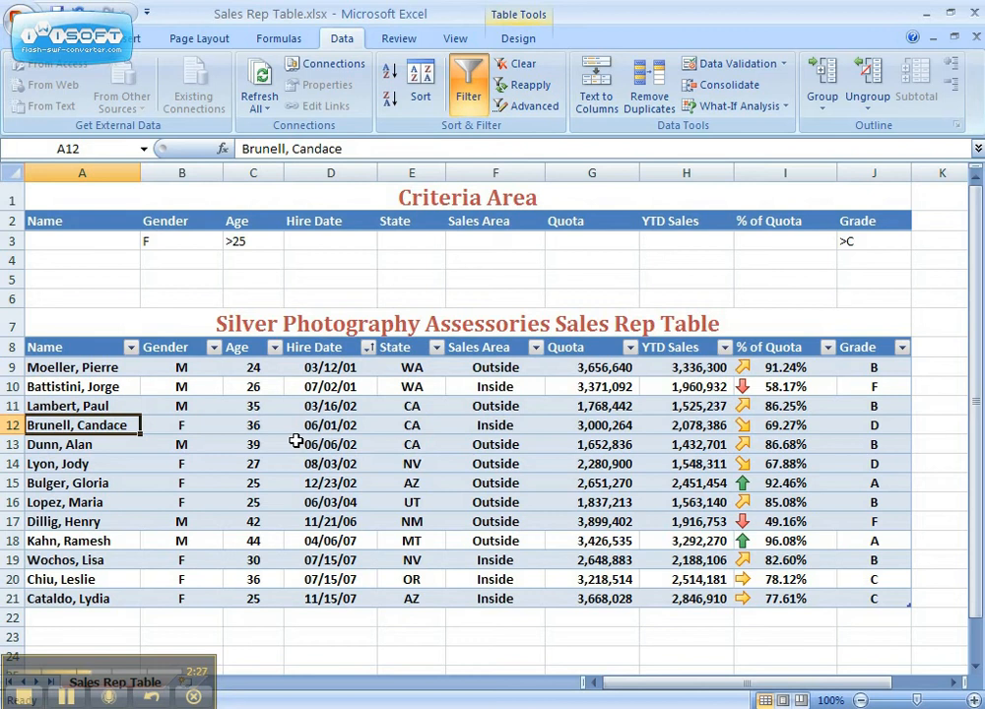
{"action": "scroll", "coordinate": [199, 365], "scroll_direction": "down", "scroll_amount": 1}
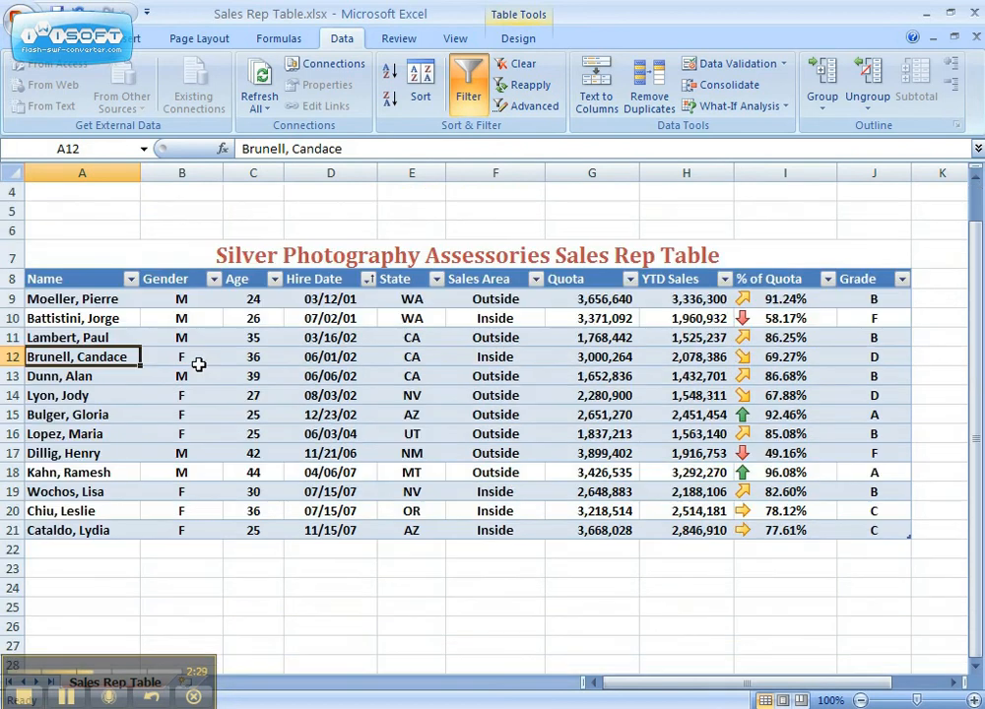
{"action": "left_click_drag", "start_coordinate": [98, 256], "coordinate": [867, 279]}
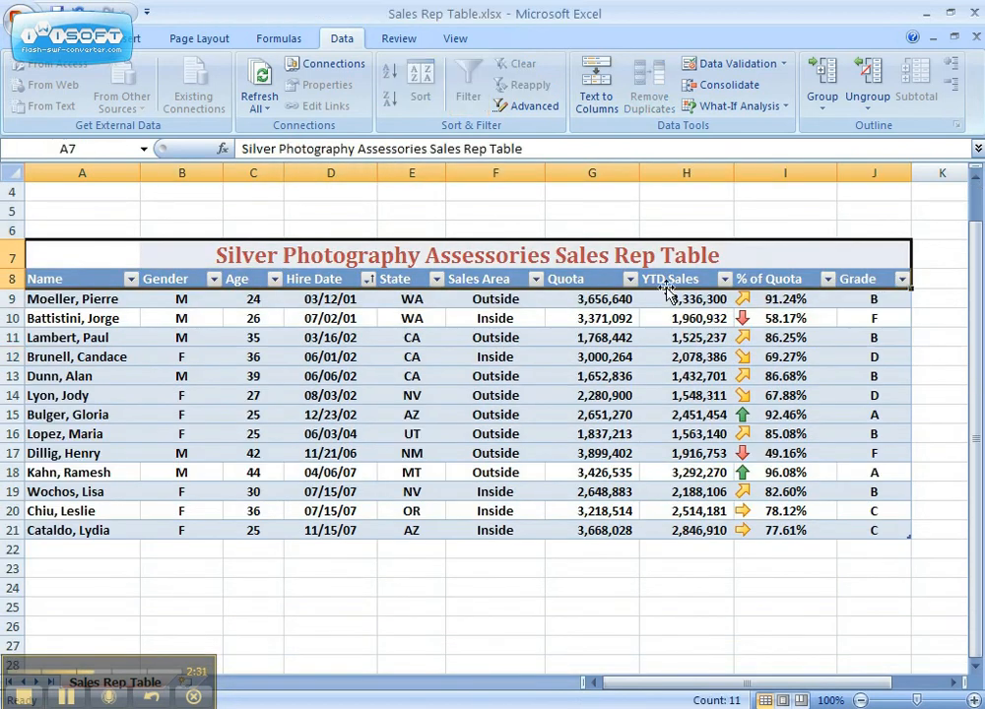
{"action": "right_click", "coordinate": [95, 264]}
{"action": "left_click", "coordinate": [141, 290]}
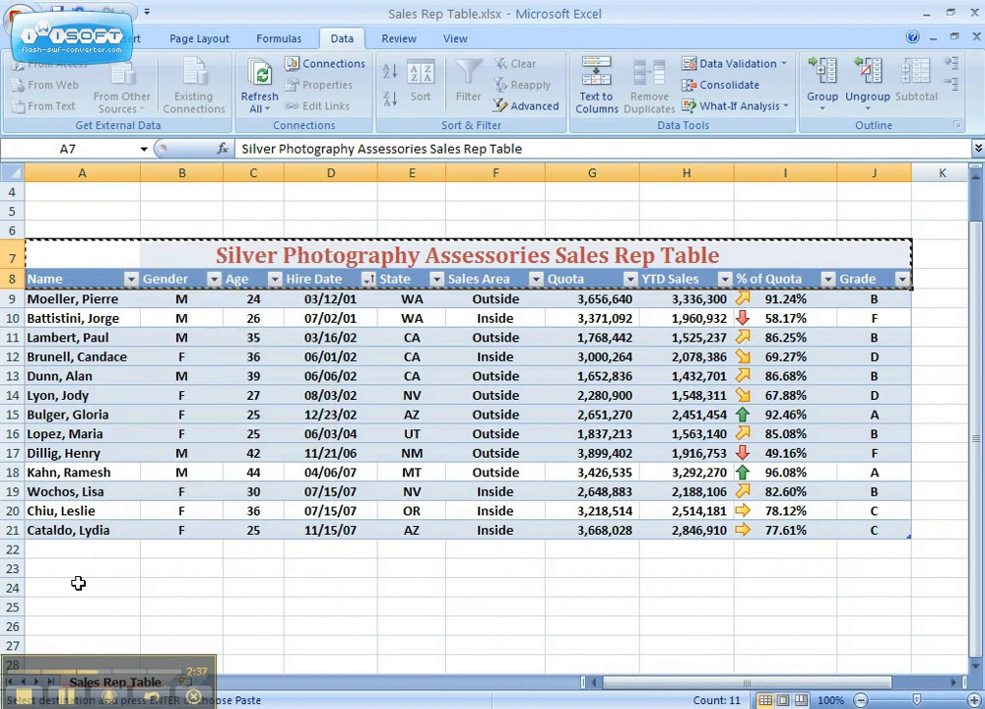
{"action": "scroll", "coordinate": [77, 586], "scroll_direction": "down", "scroll_amount": 1}
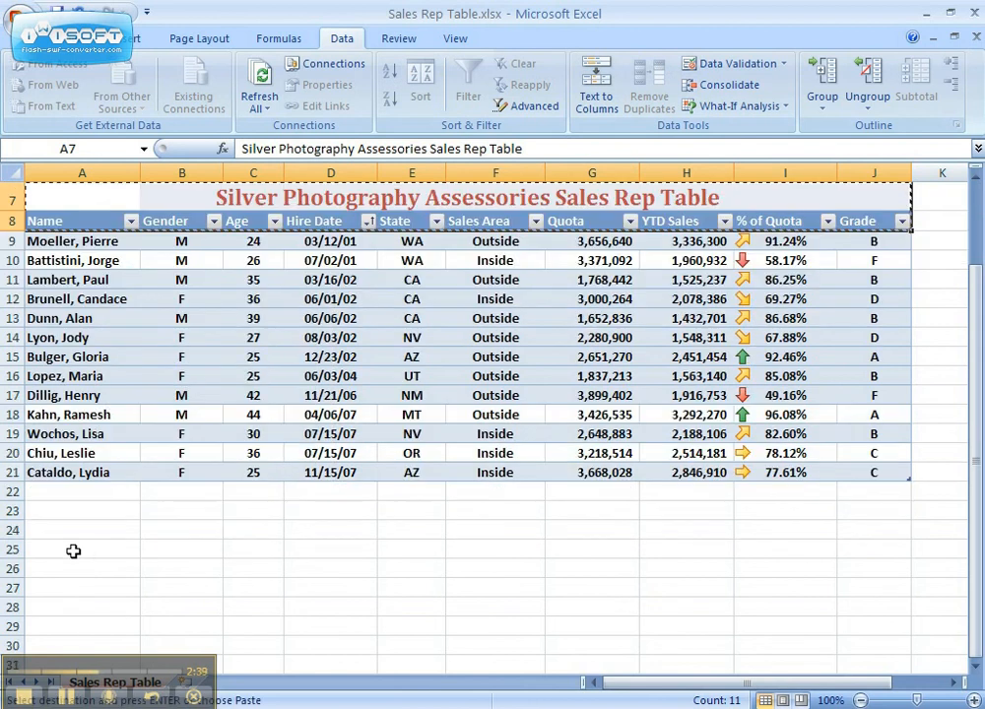
{"action": "left_click", "coordinate": [73, 552]}
{"action": "right_click", "coordinate": [73, 552]}
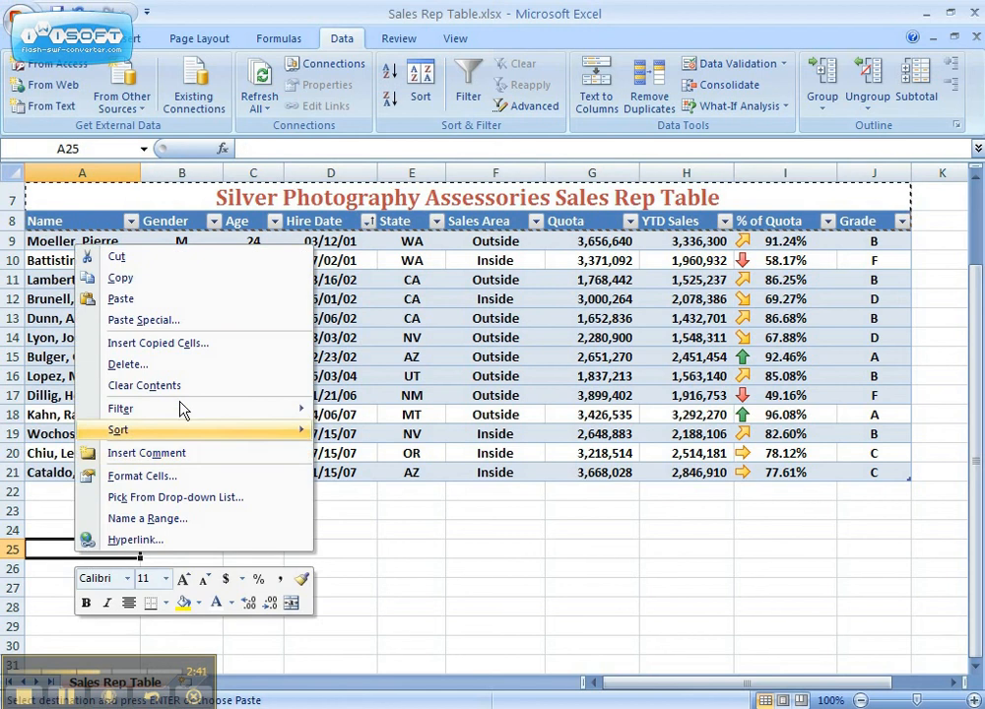
{"action": "left_click", "coordinate": [121, 298]}
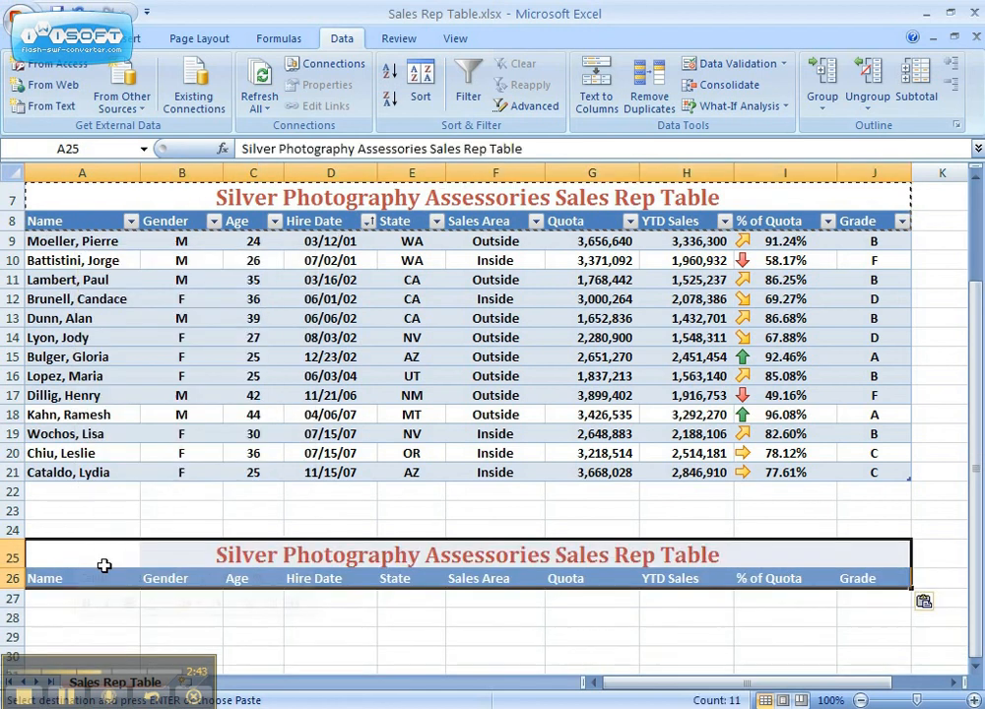
Change the copied title in A25 to "Extract Area".
{"action": "left_click", "coordinate": [104, 563]}
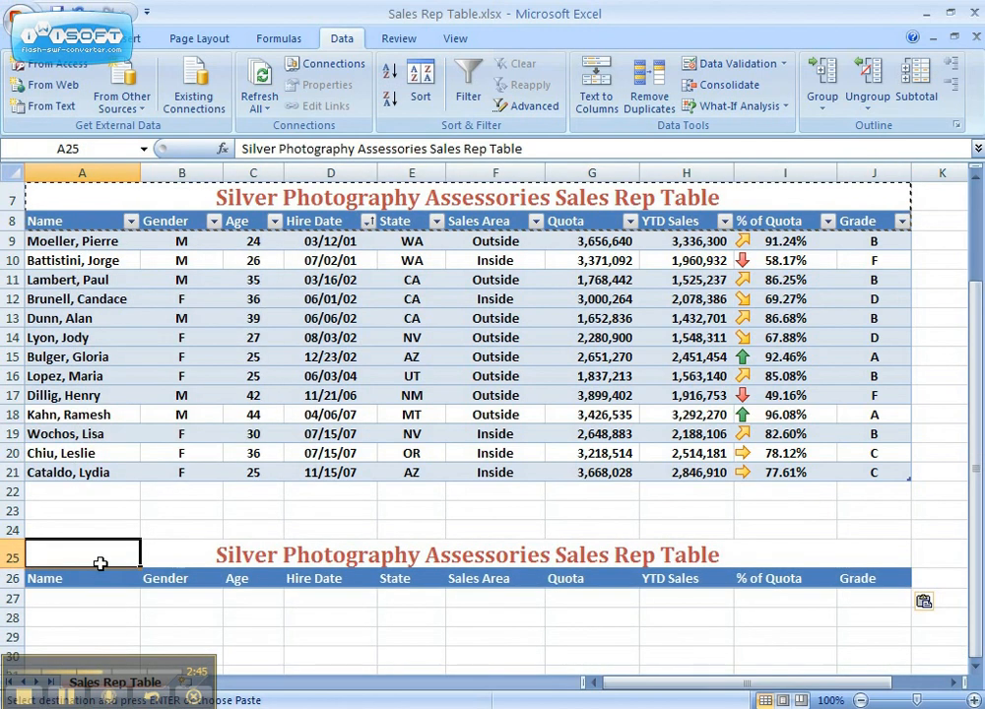
{"action": "type", "text": "Extract"}
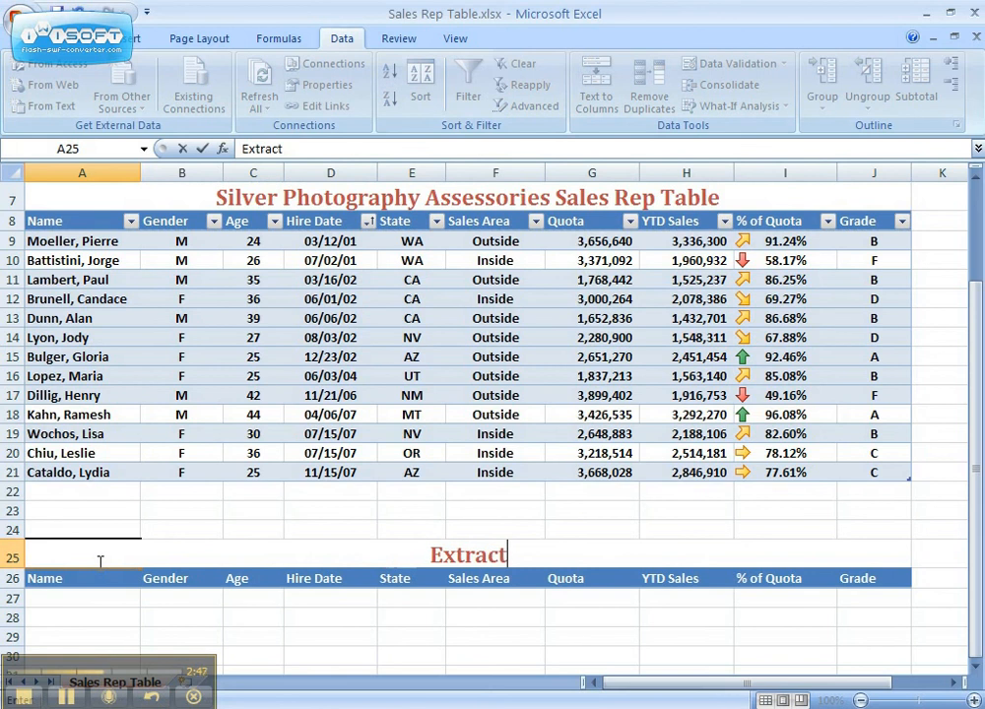
{"action": "type", "text": " Area"}
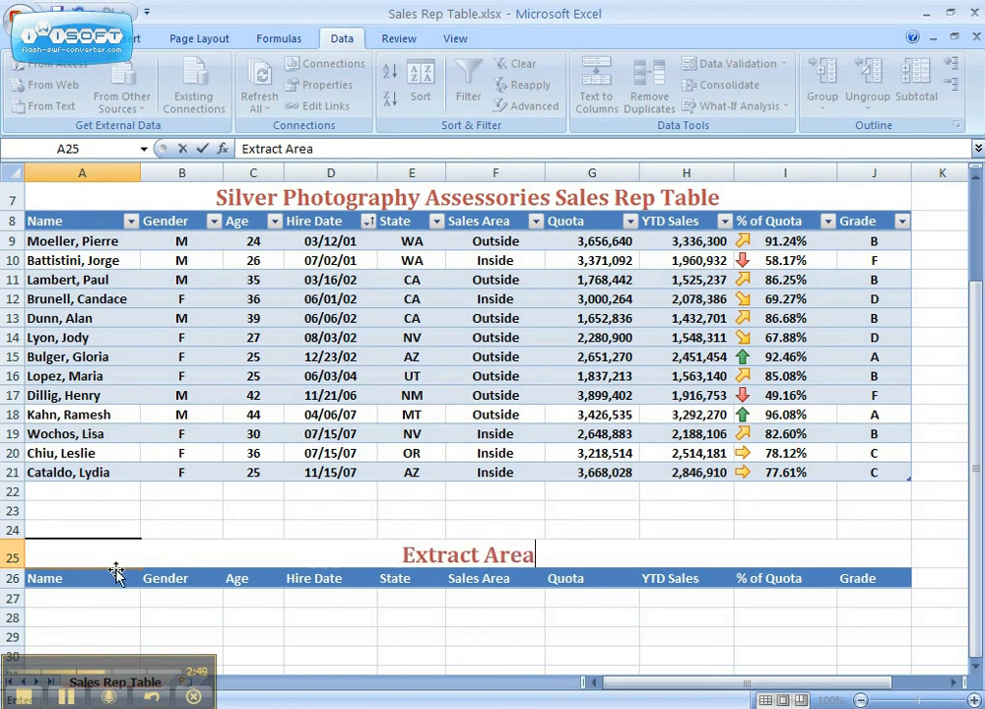
{"action": "left_click", "coordinate": [148, 582]}
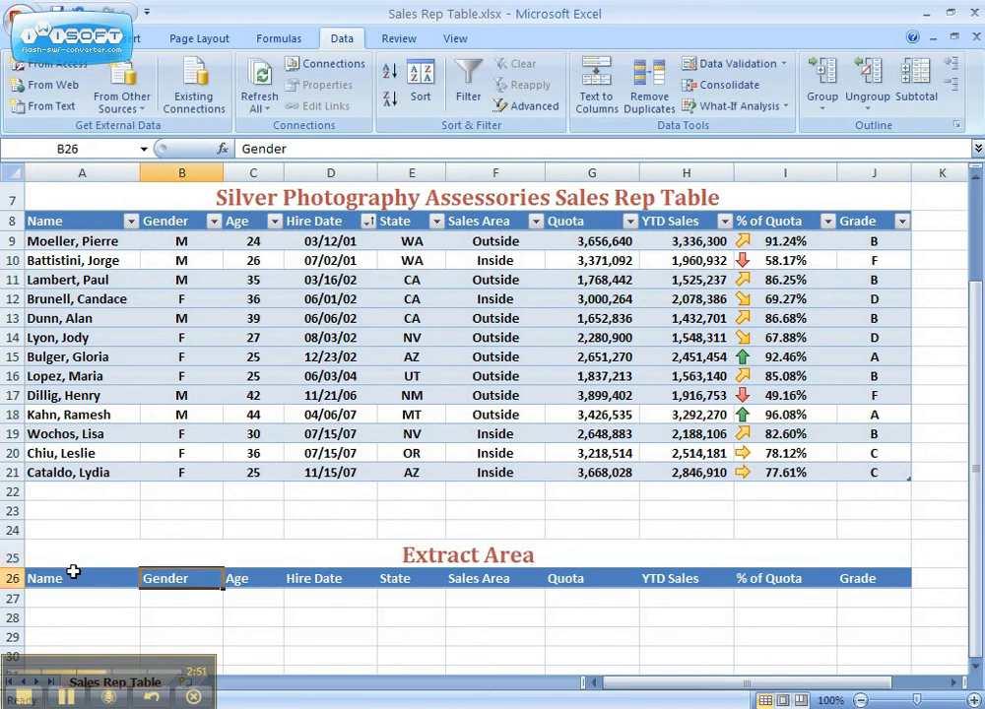
Name the extract area's header row A26:J26 "Extract".
{"action": "left_click_drag", "start_coordinate": [71, 578], "coordinate": [870, 583]}
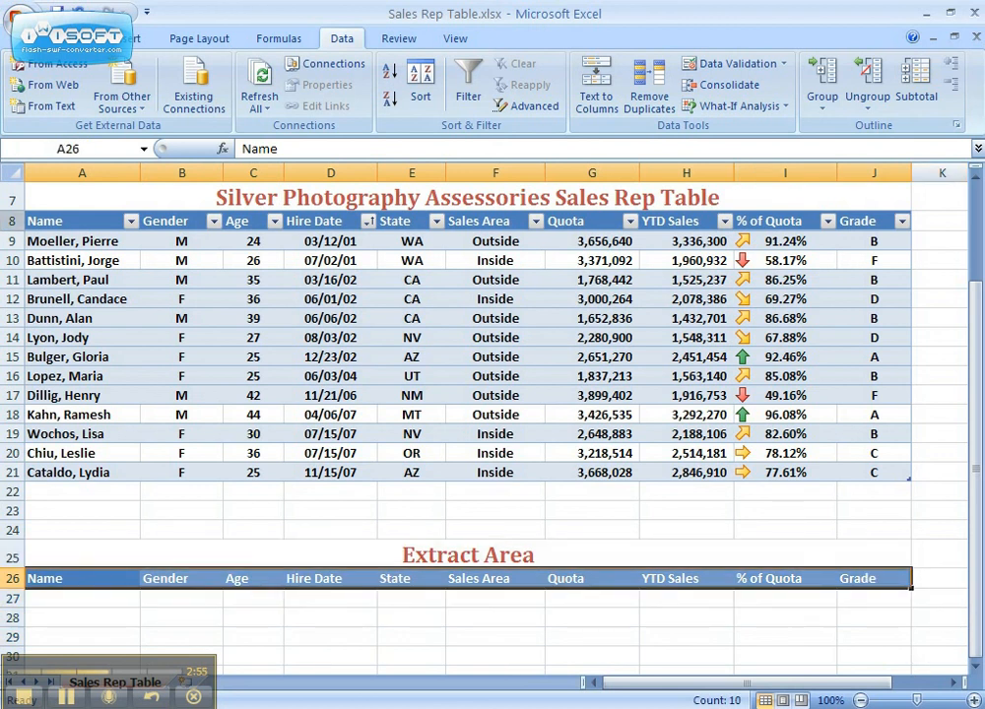
{"action": "left_click", "coordinate": [88, 150]}
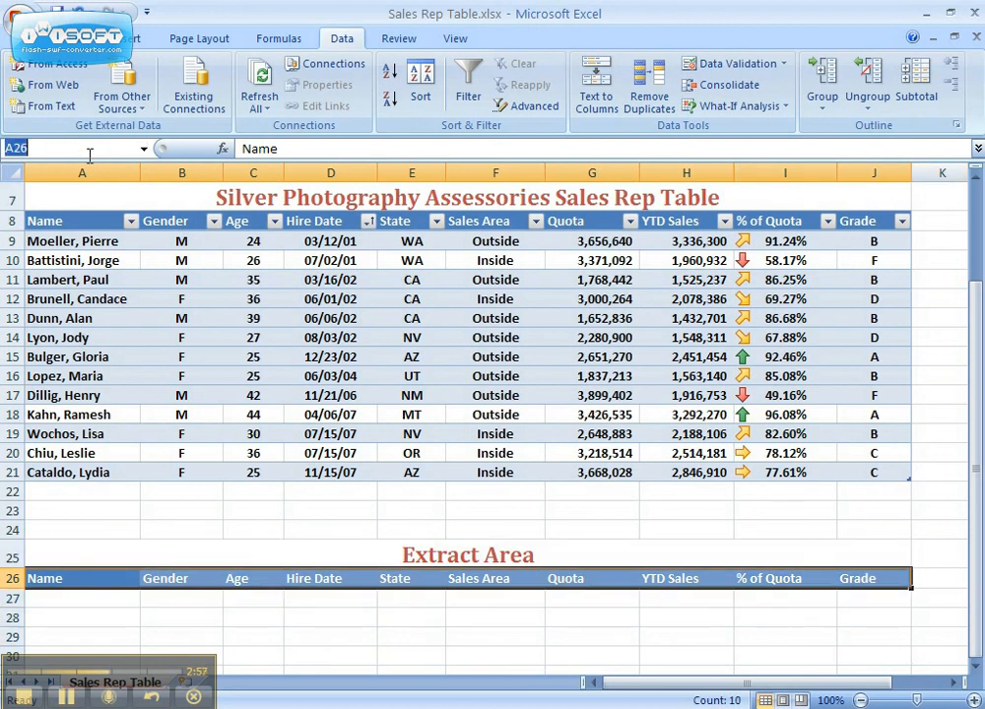
{"action": "type", "text": "Extract"}
{"action": "key", "text": "Return"}
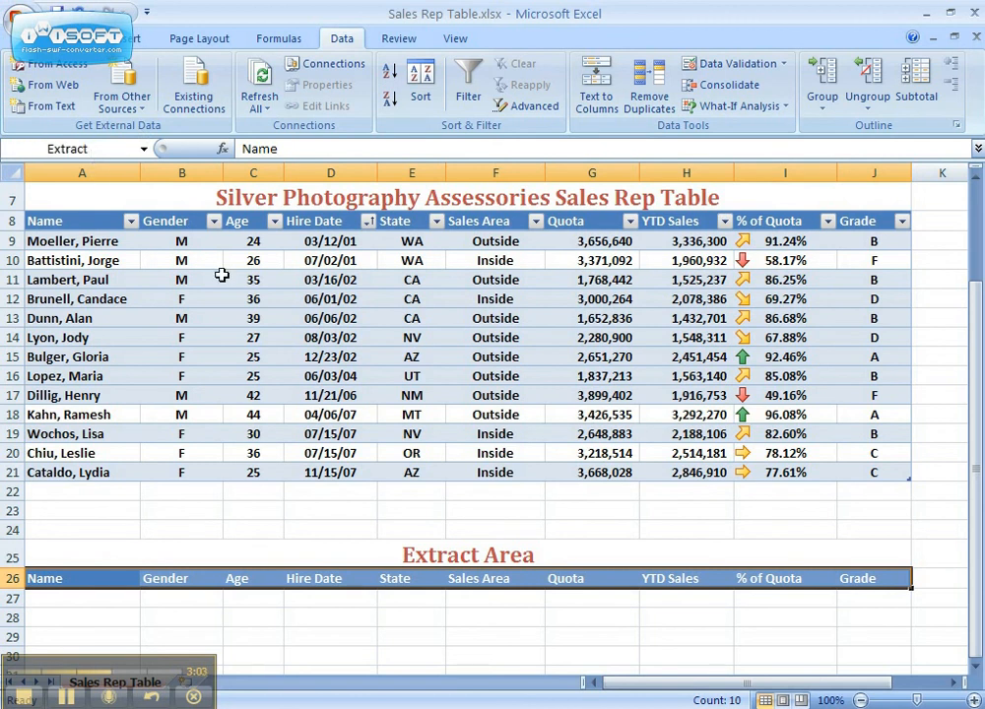
Run an advanced filter on the sales rep table that copies records matching criteria A2:J3 to the extract range A26:J26.
{"action": "scroll", "coordinate": [180, 289], "scroll_direction": "up", "scroll_amount": 1}
{"action": "left_click", "coordinate": [111, 299]}
{"action": "scroll", "coordinate": [209, 301], "scroll_direction": "down", "scroll_amount": 1}
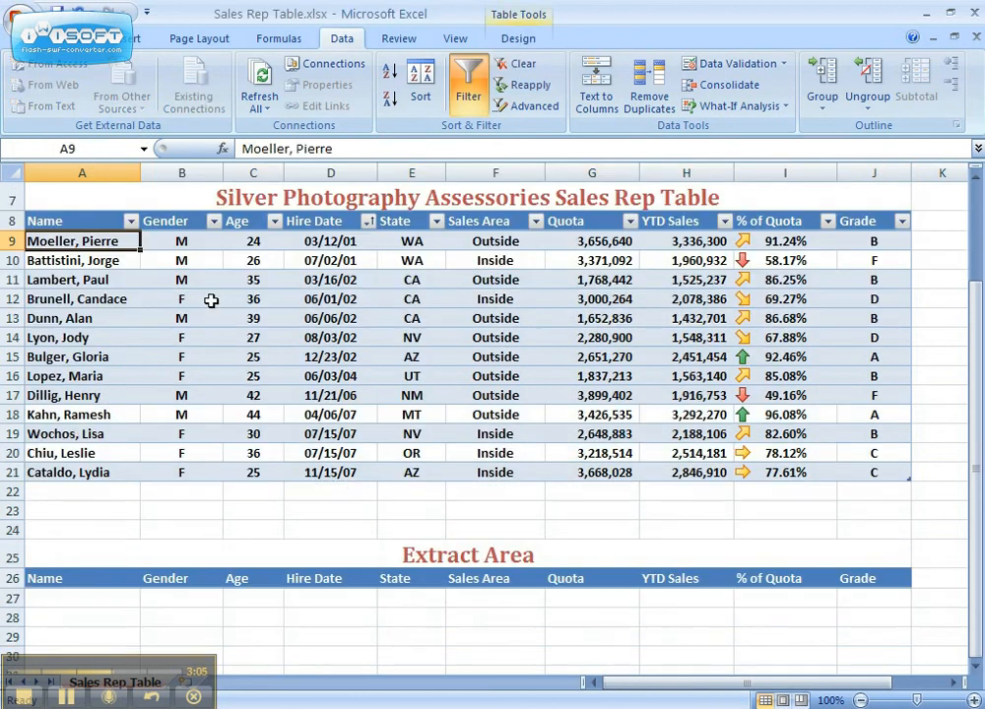
{"action": "left_click", "coordinate": [540, 107]}
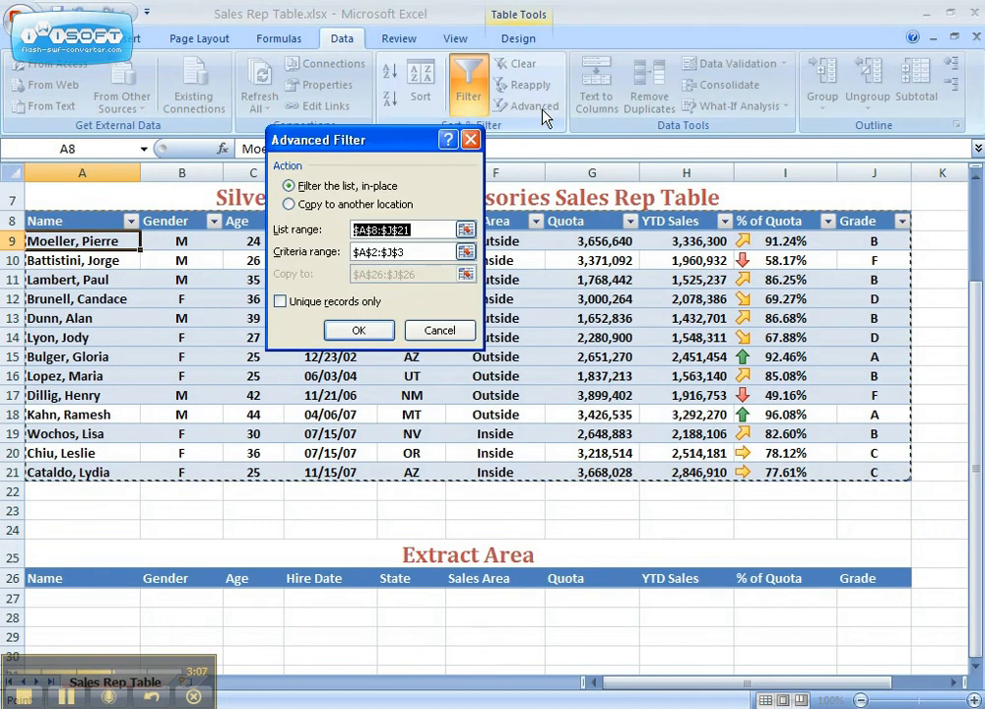
{"action": "left_click", "coordinate": [289, 204]}
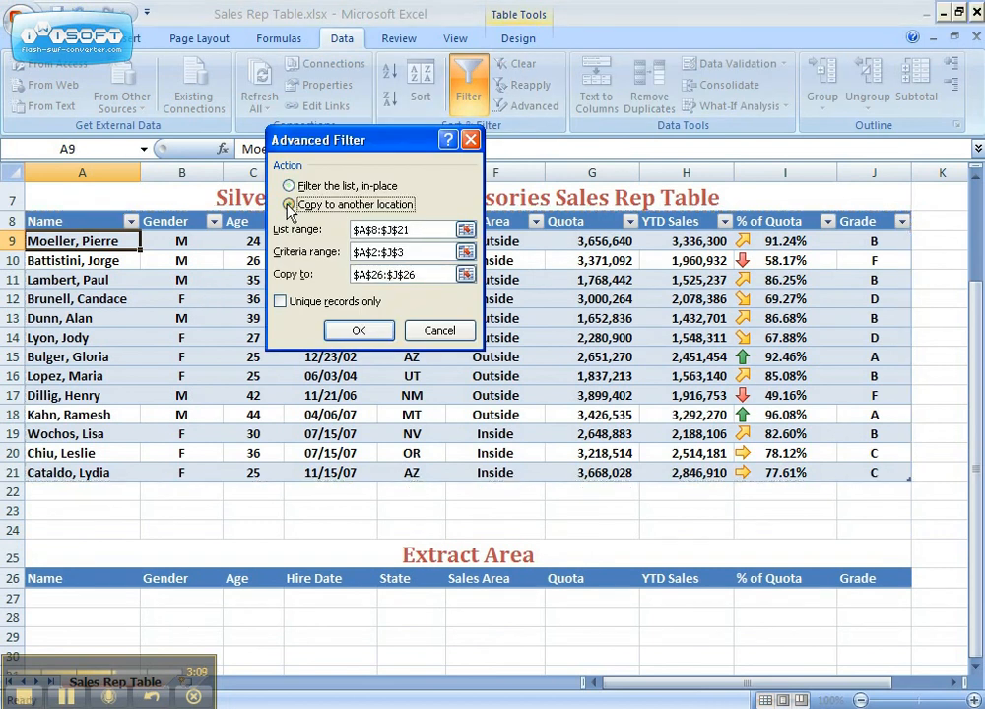
{"action": "left_click", "coordinate": [422, 273]}
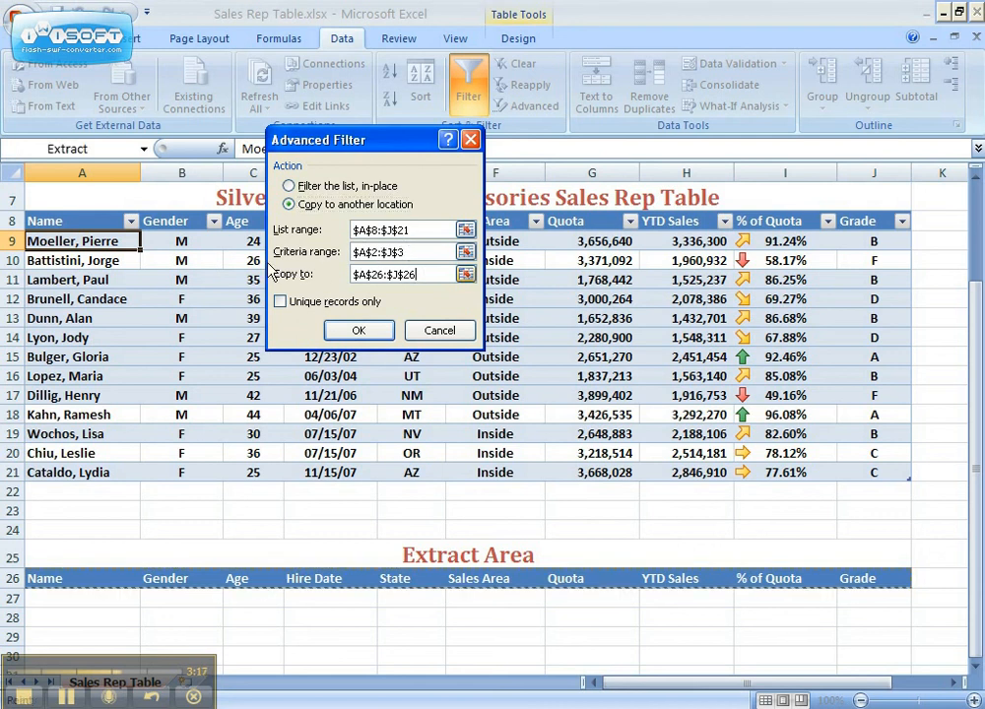
{"action": "left_click", "coordinate": [358, 330]}
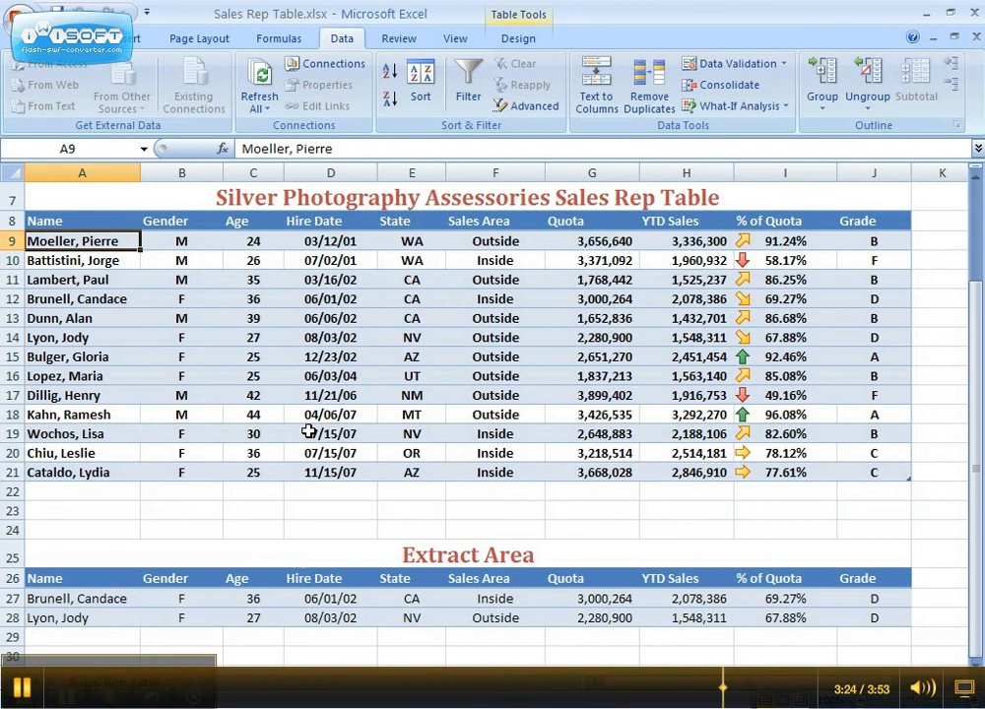
Turn the filter buttons back on in the sales rep table's header row.
{"action": "left_click", "coordinate": [215, 316]}
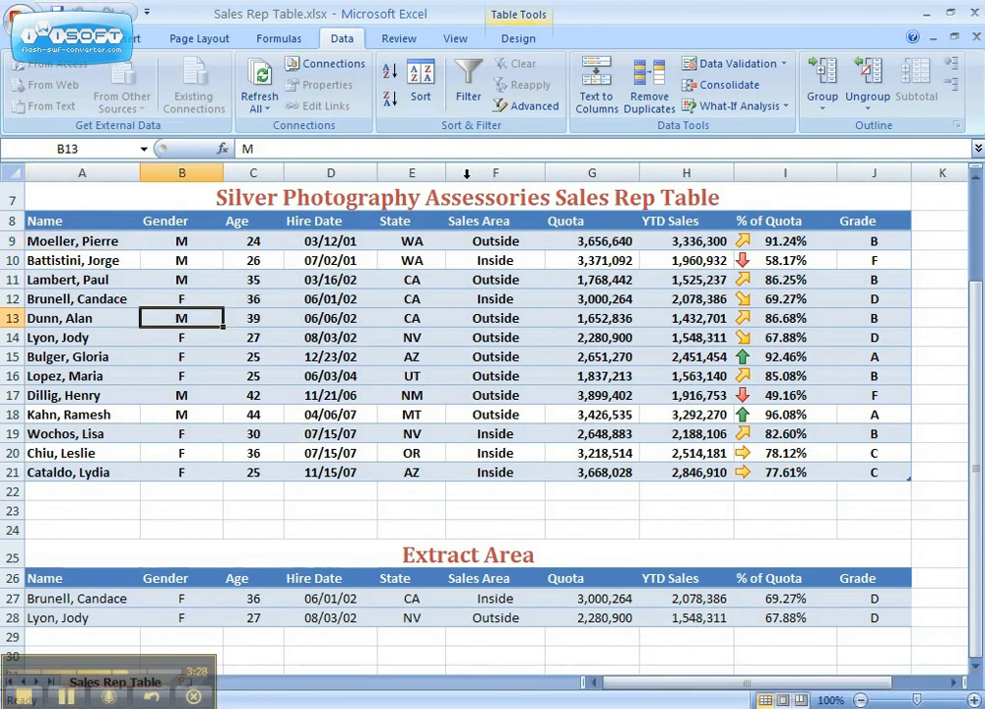
{"action": "left_click", "coordinate": [472, 86]}
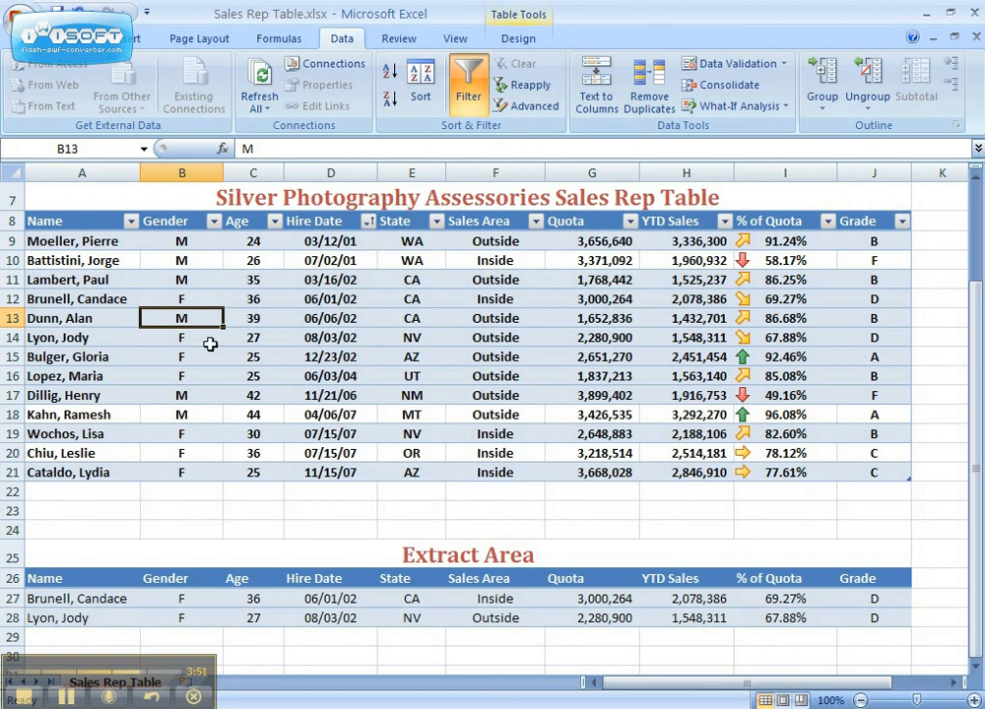
{"action": "left_click", "coordinate": [24, 692]}
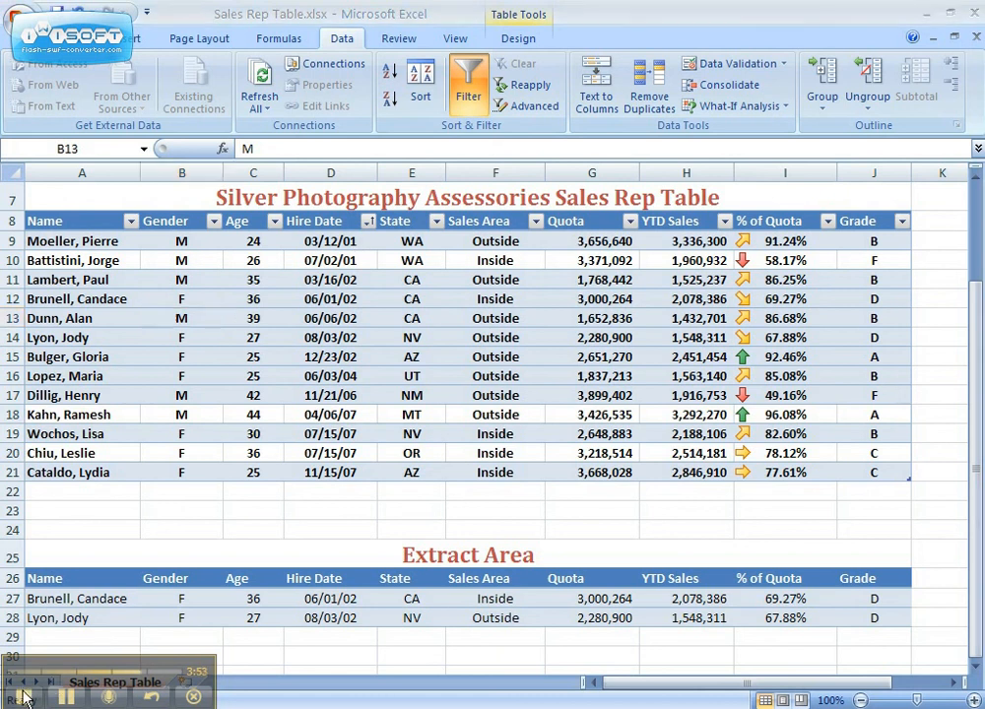